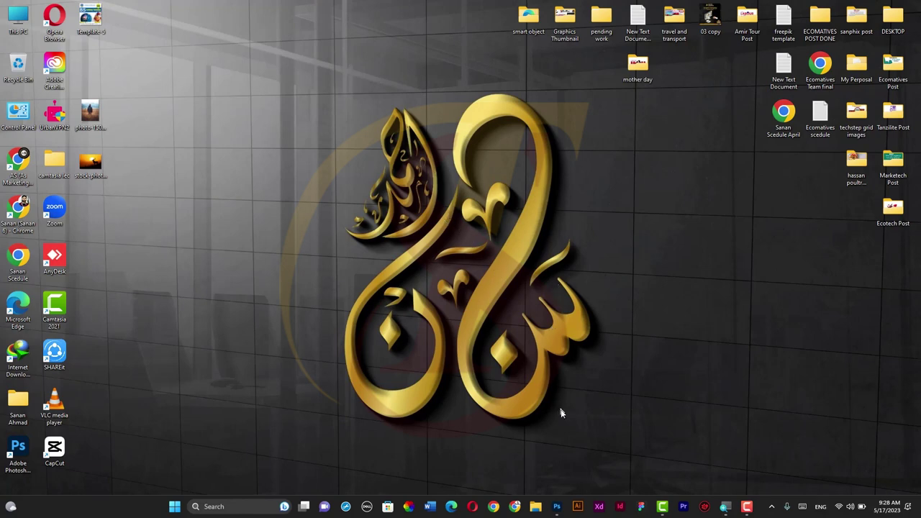
Bring the blank 1080 × 1080 px Untitled-1 canvas back to the front from the taskbar
left_click(565, 509)
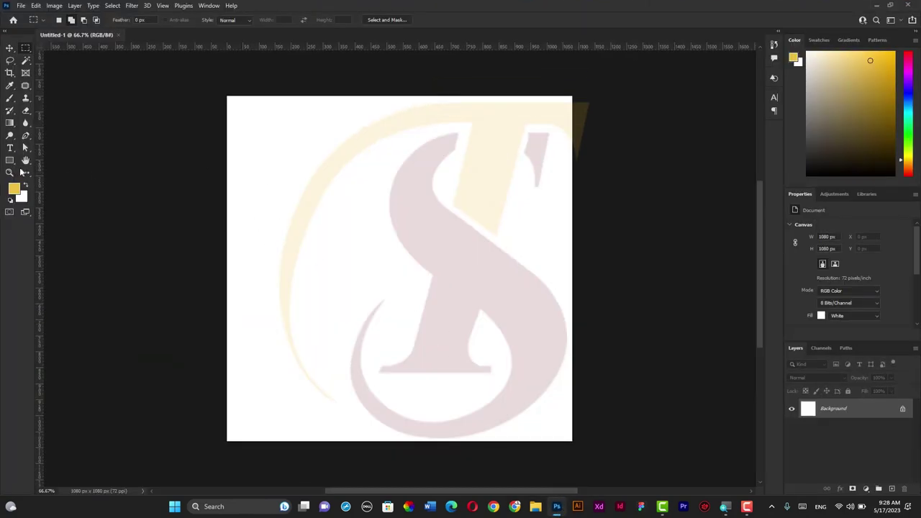
Draw a black rectangle across the upper middle of the canvas with the Rectangle Tool
left_click(10, 160)
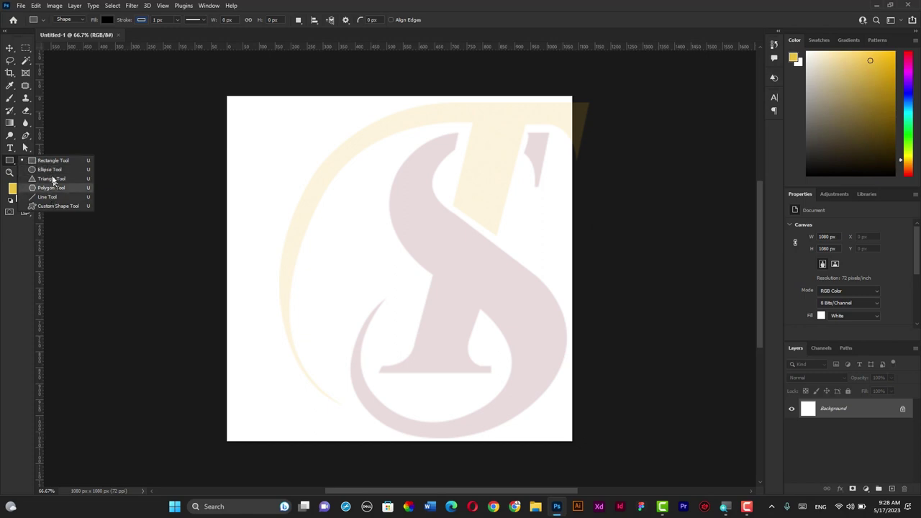
left_click(52, 161)
left_click_drag(273, 164, 534, 291)
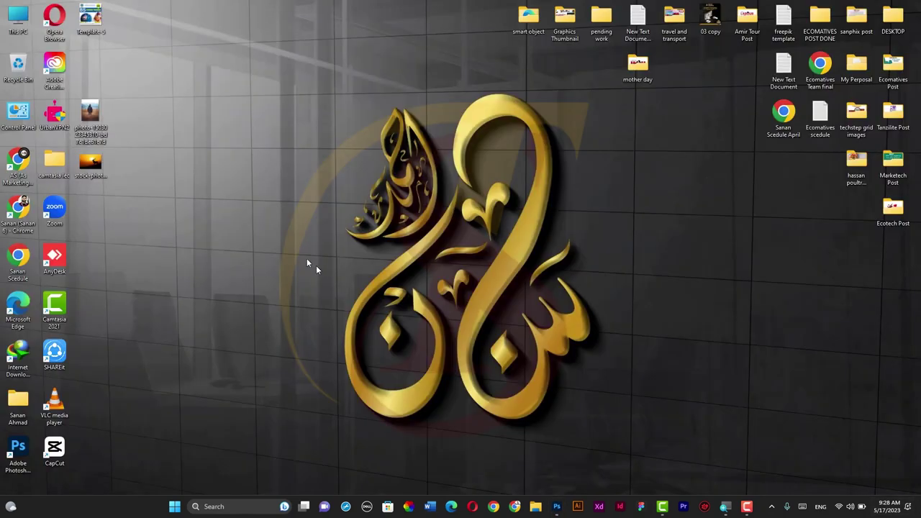
Place the desktop photo of the man in the field onto the canvas, nudged slightly up
left_click_drag(90, 123, 559, 503)
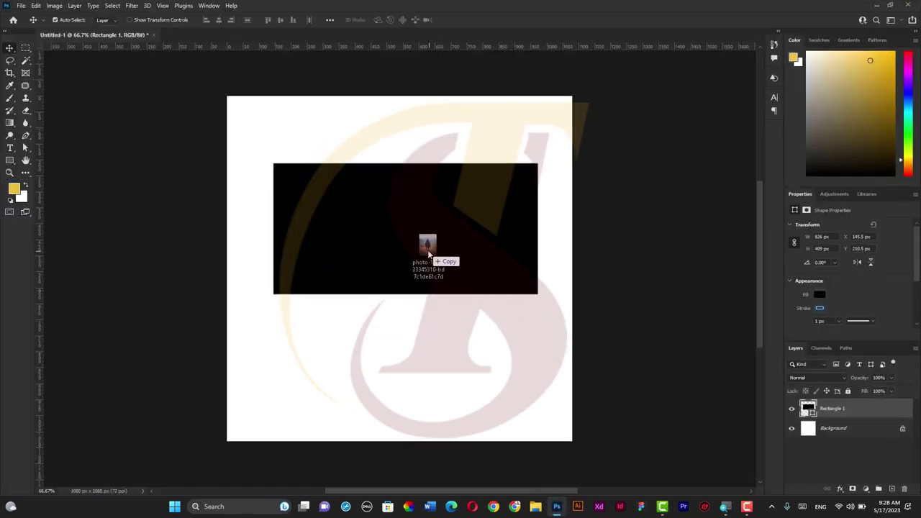
left_click_drag(559, 503, 429, 251)
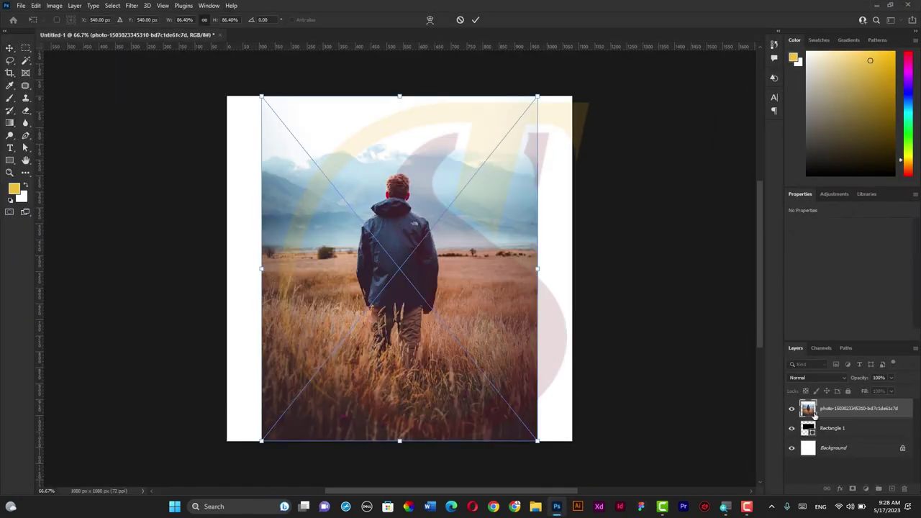
key("Return")
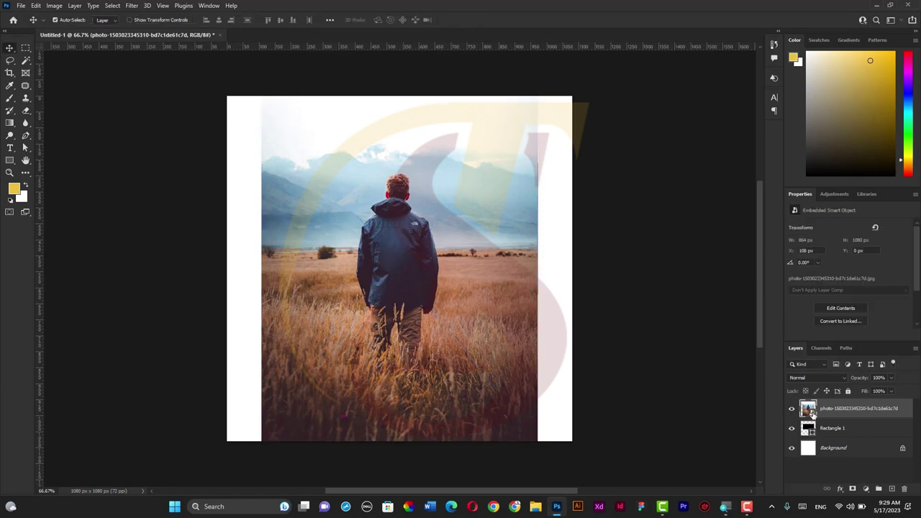
left_click_drag(811, 411, 412, 279)
left_click_drag(426, 264, 425, 251)
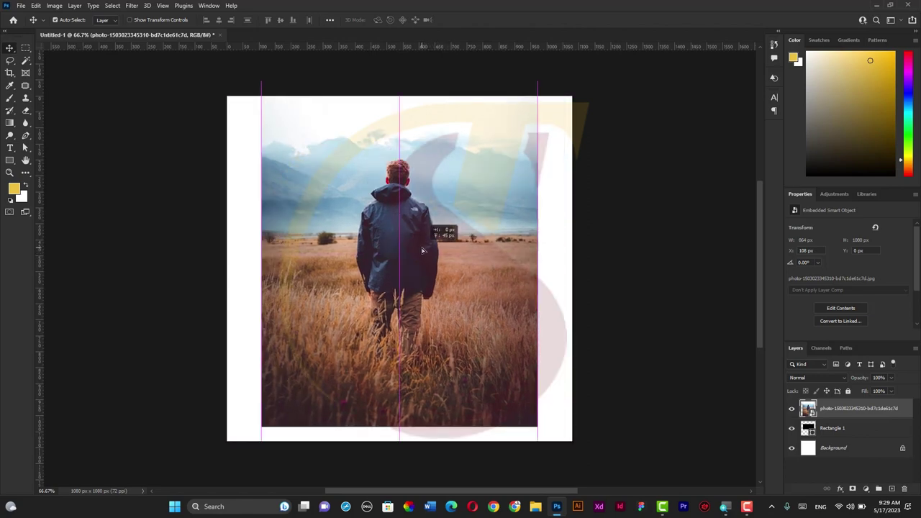
Clip the field photo to Rectangle 1, reposition it, then delete the photo layer
left_click(841, 431)
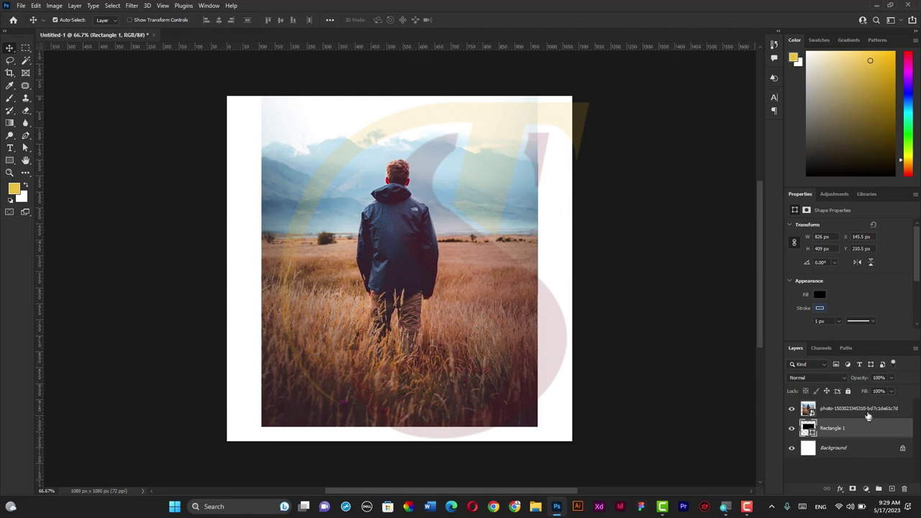
left_click(849, 409)
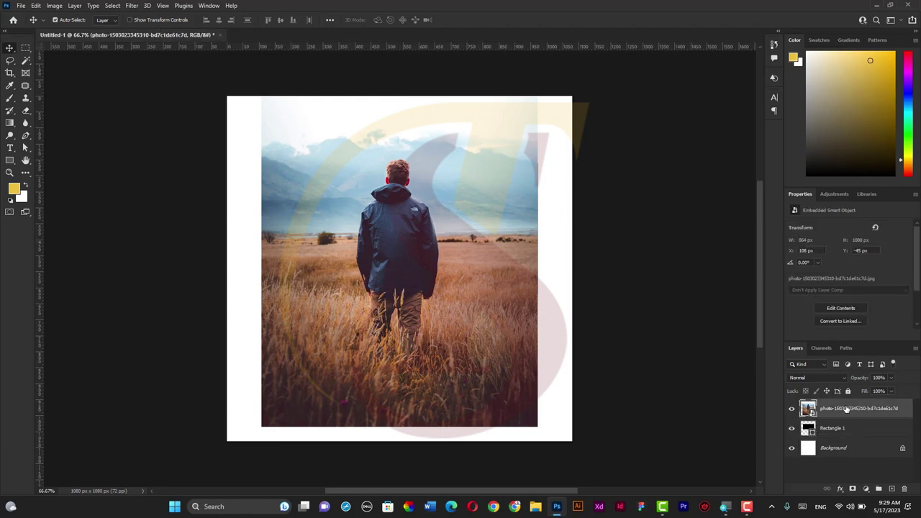
right_click(846, 409)
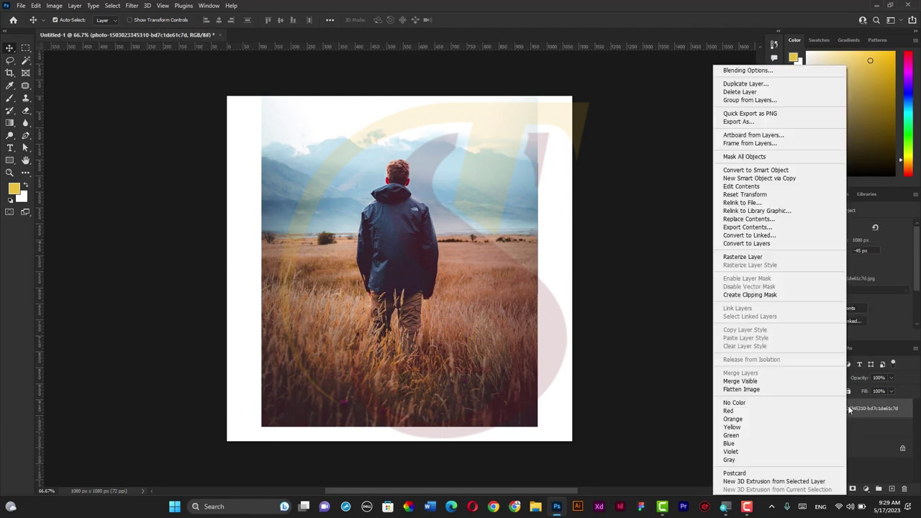
left_click(756, 295)
left_click_drag(437, 232, 444, 249)
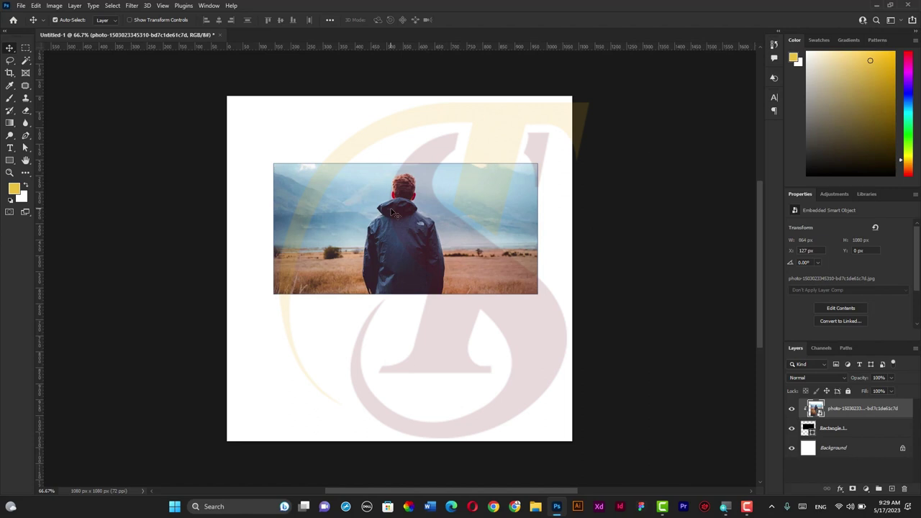
key("Delete")
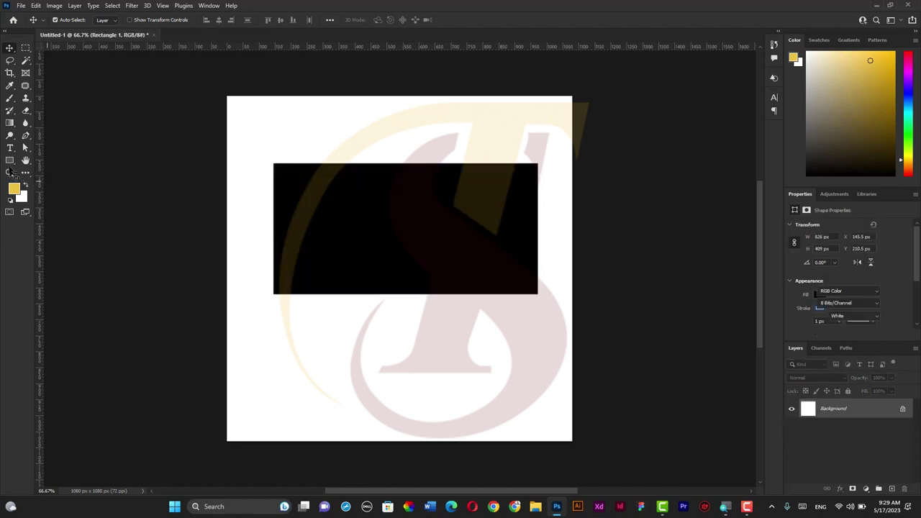
Draw a large circle over the canvas centre with the Ellipse Tool
right_click(9, 161)
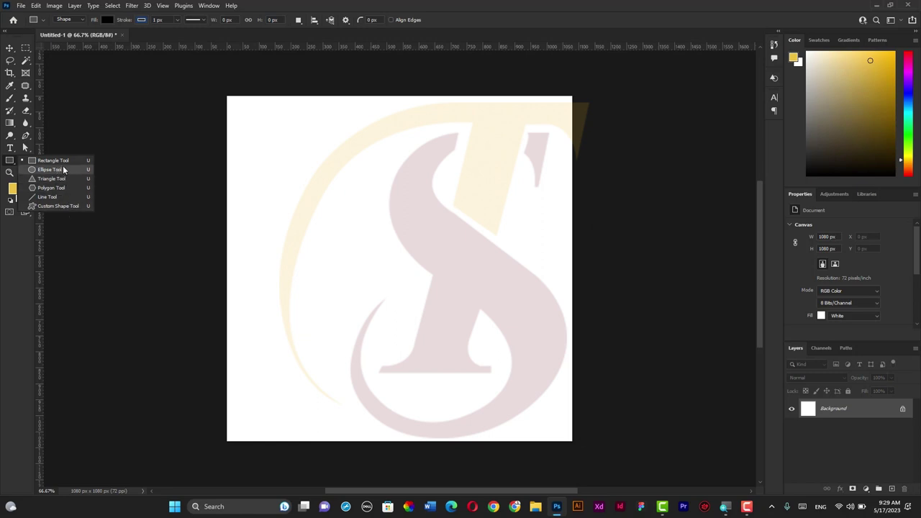
left_click(57, 170)
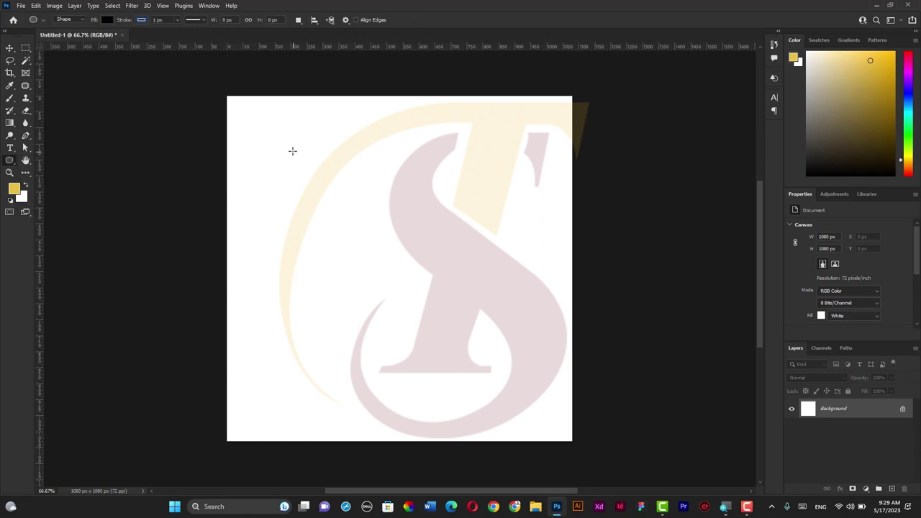
left_click_drag(292, 151, 508, 366)
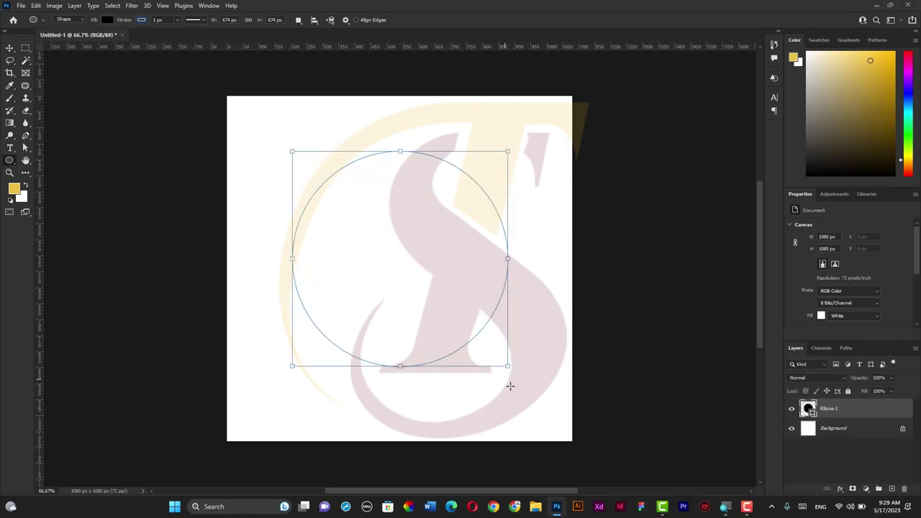
key("v")
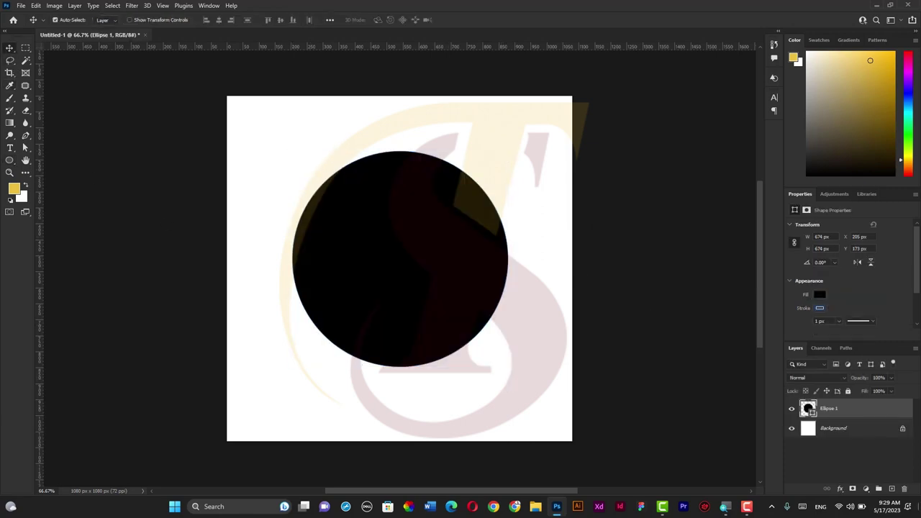
Place the sunset deer photo from the desktop onto the canvas, shifted slightly up
left_click(556, 506)
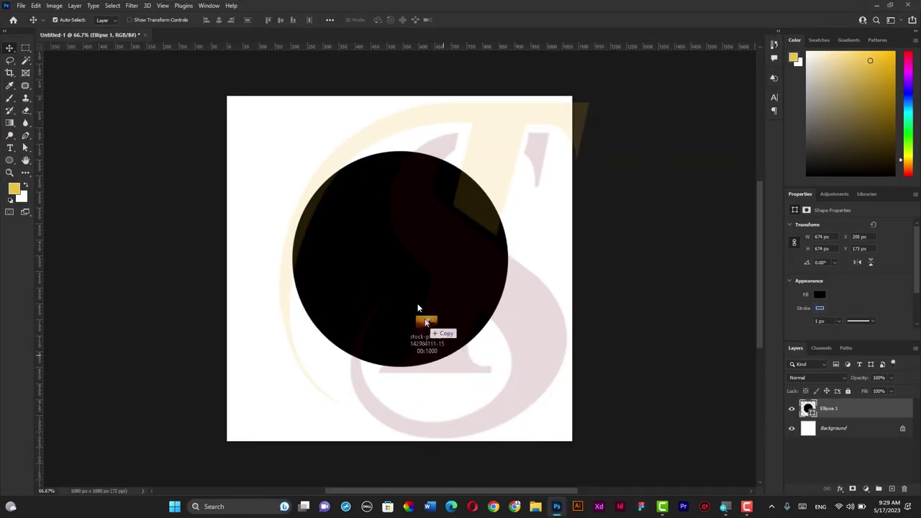
left_click_drag(573, 504, 418, 281)
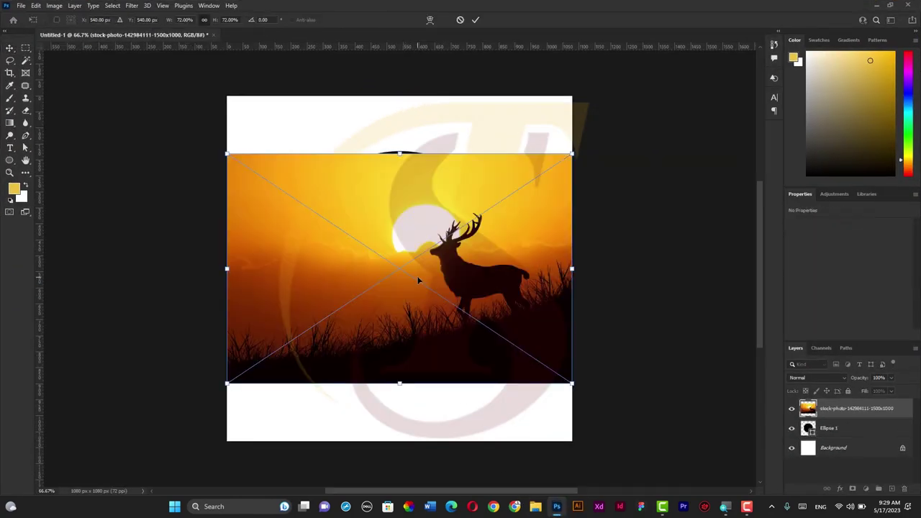
left_click_drag(404, 233, 403, 223)
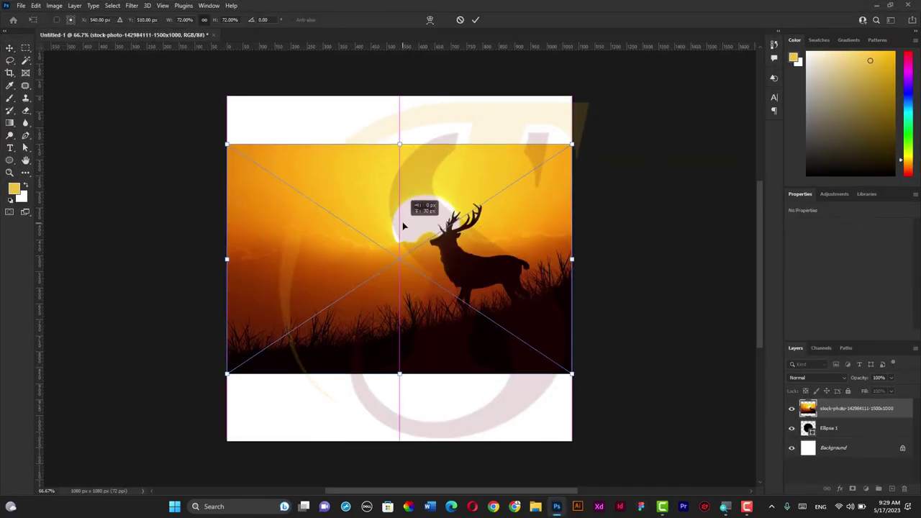
left_click(835, 411)
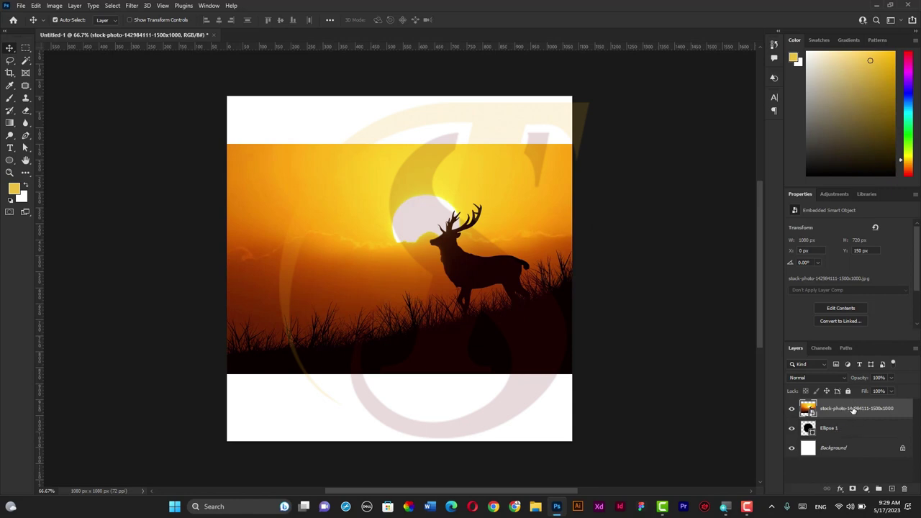
Clip the deer photo to the circle and shift it so the deer and sun sit inside
right_click(853, 409)
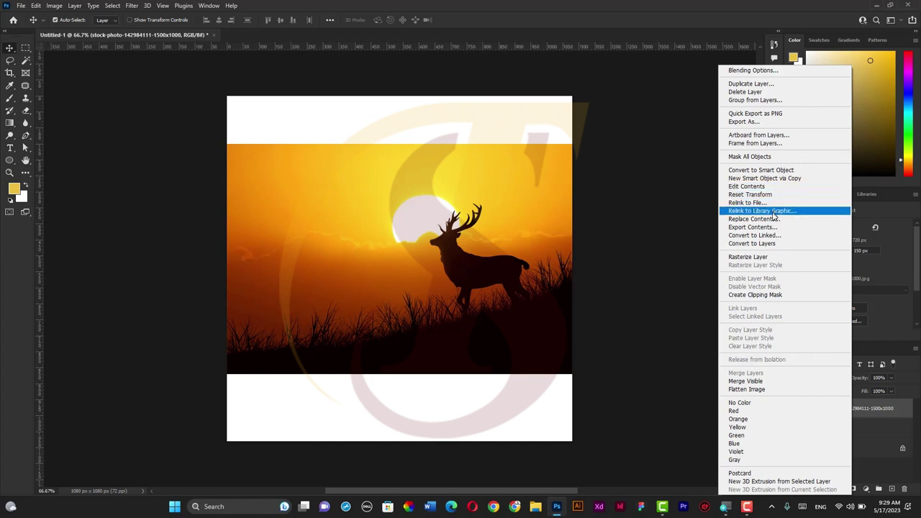
left_click(763, 295)
mouse_move(459, 292)
left_mouse_down()
mouse_move(379, 278)
mouse_move(400, 278)
left_mouse_up()
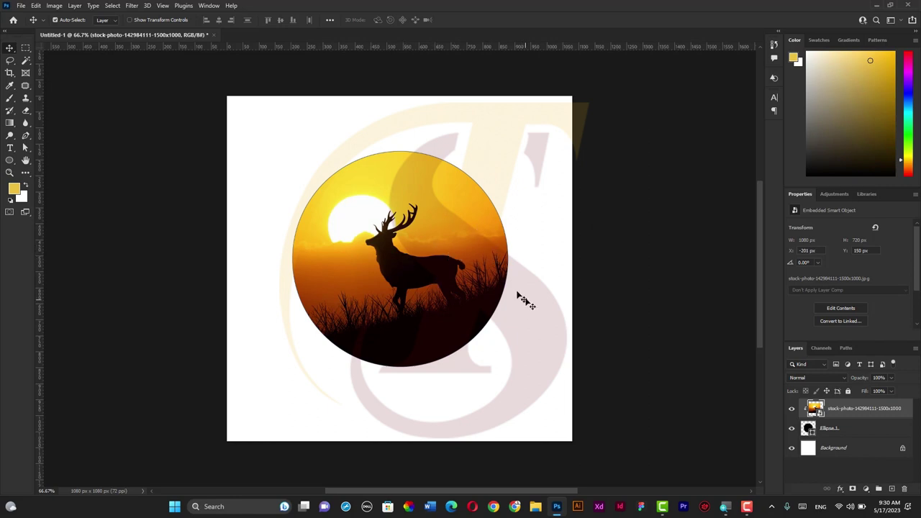
left_click_drag(525, 304, 500, 251)
left_click_drag(438, 257, 453, 250)
Undo away the circle and photo, then type SANAN as a new text layer
key("ctrl+z")
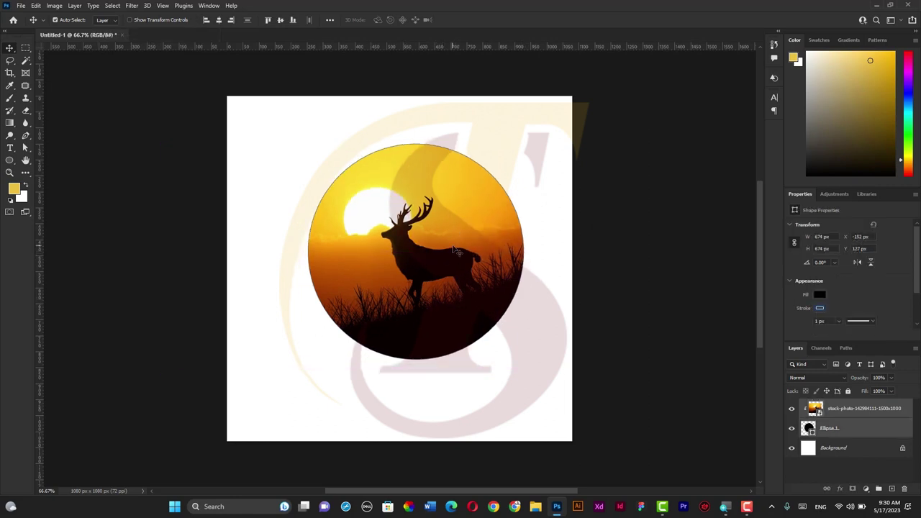
key("ctrl+z")
key("ctrl+z")
key("ctrl+z")
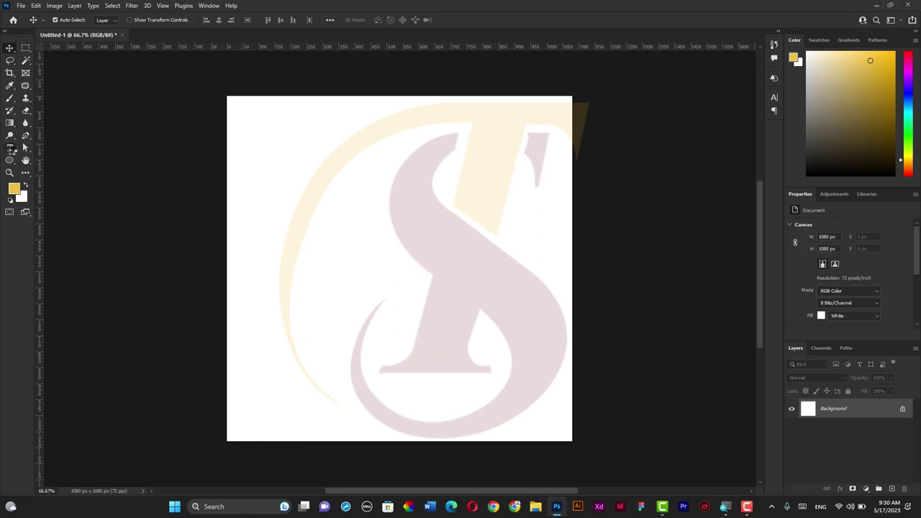
left_click(10, 148)
left_click(35, 148)
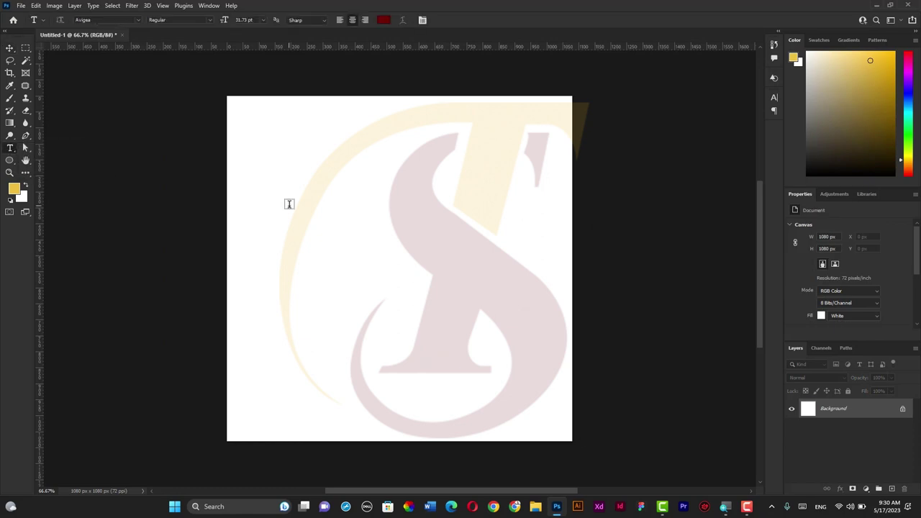
left_click(321, 206)
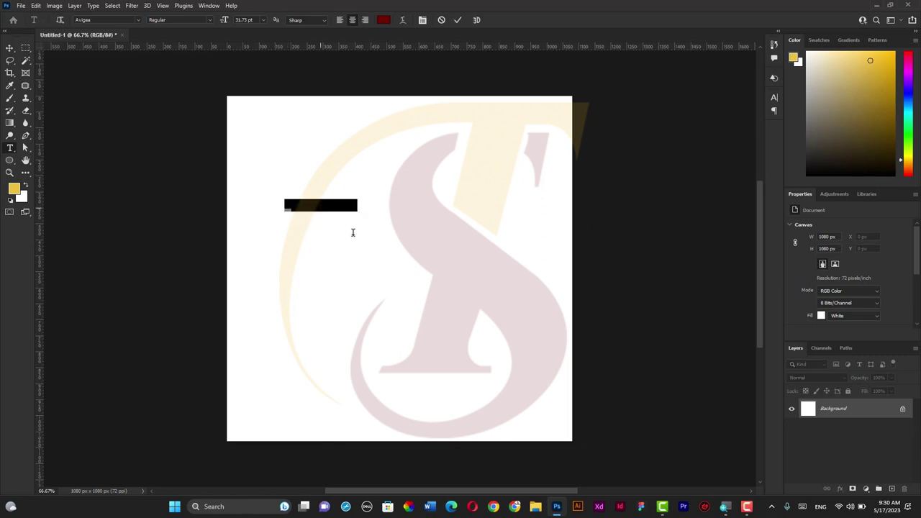
type("RDEDFG")
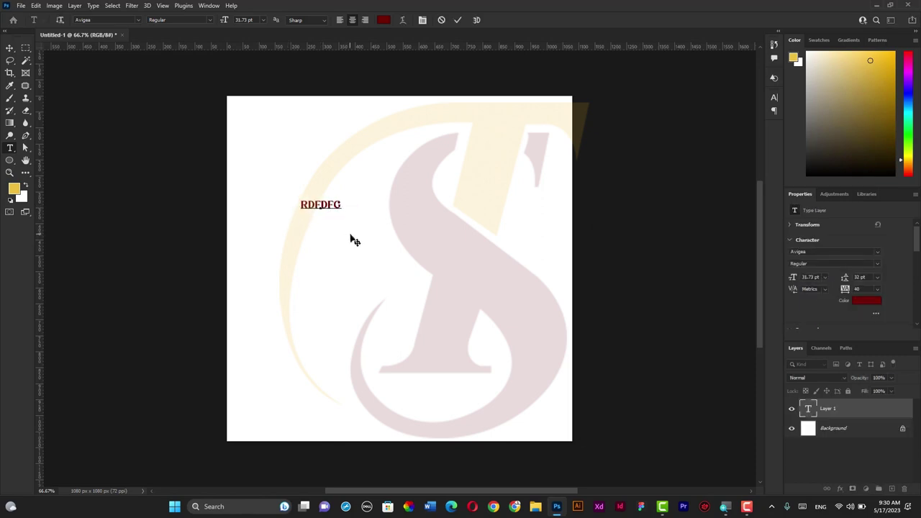
key("ctrl+a")
type("SA")
type("NAN")
Enlarge the SANAN font size by five increments and commit the text
key("ctrl+a")
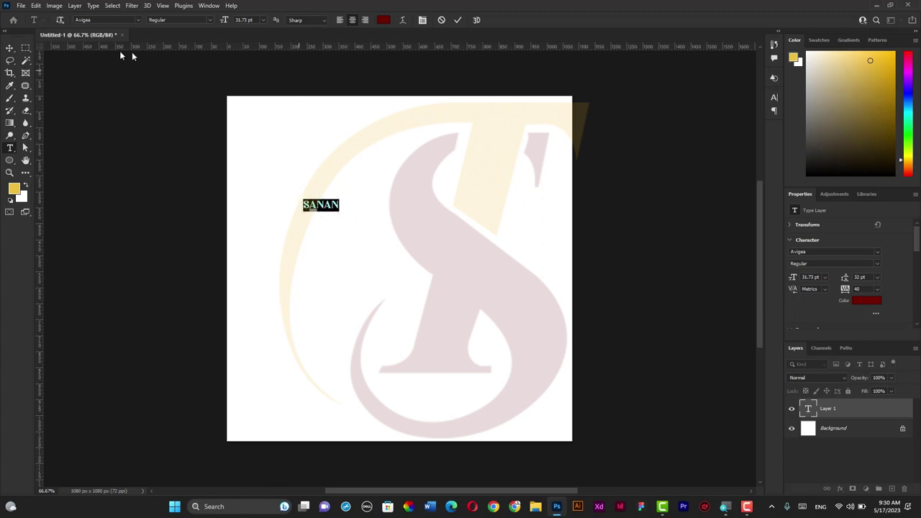
key("Up")
key("Up")
key("Up")
key("Up")
key("Up")
key("Up")
key("Up")
key("Up")
key("Up")
key("Up")
key("Up")
key("Up")
key("Up")
key("Up")
key("Up")
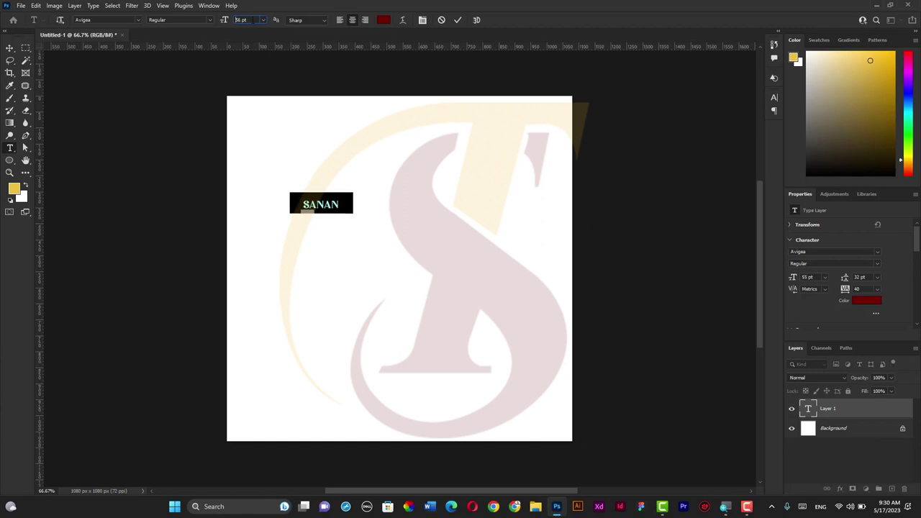
key("Up")
key("Up")
key("Up")
key("Up")
key("Up")
key("Up")
key("Up")
key("Up")
key("Up")
key("Up")
key("Up")
key("Up")
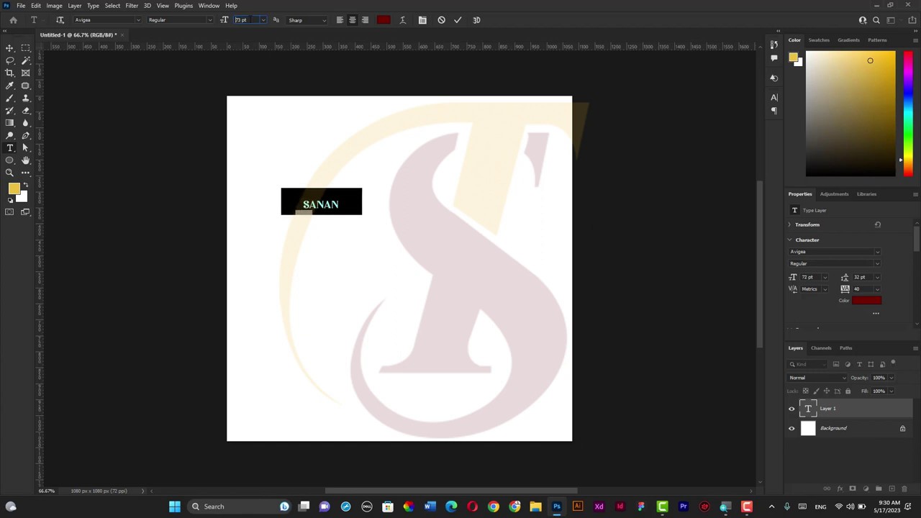
key("Up")
key("Up")
key("Up")
key("Up")
key("Up")
key("Up")
key("Up")
key("Up")
key("Up")
key("Up")
key("Up")
key("Up")
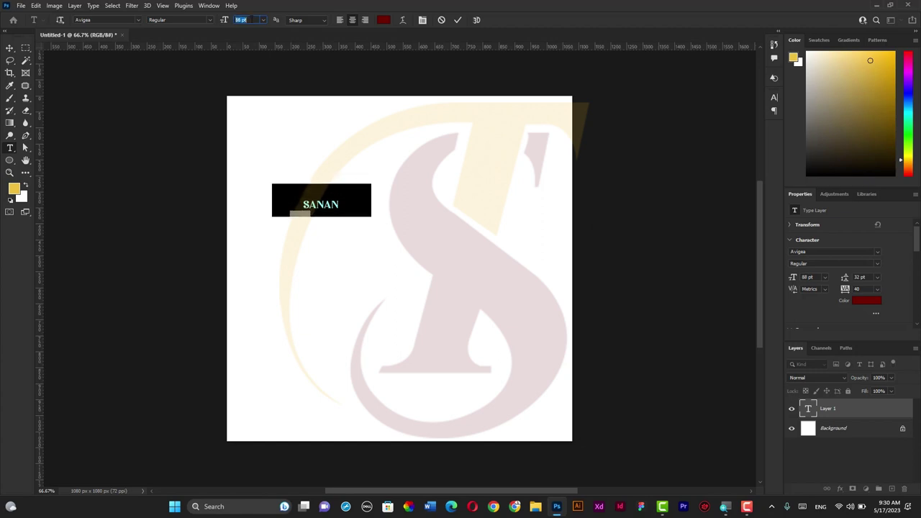
key("Up")
key("Up")
key("Up")
key("Up")
key("Up")
key("Up")
key("Up")
key("Up")
key("Up")
key("Up")
key("Up")
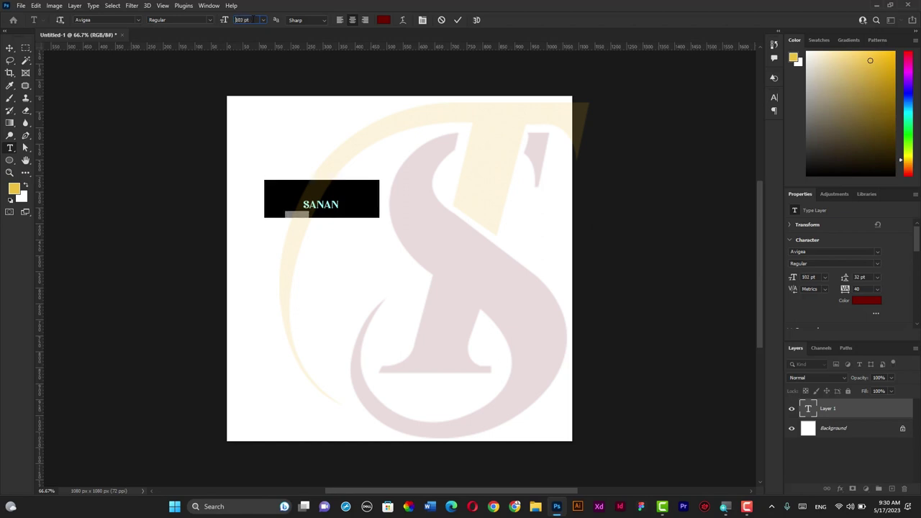
key("Up")
key("Up")
key("Up")
key("Up")
key("Up")
key("Up")
key("Up")
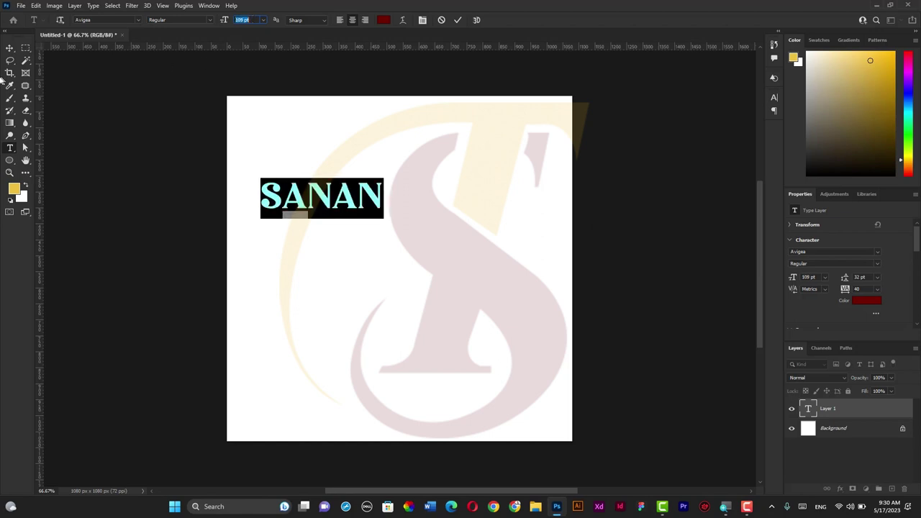
key("ctrl+Return")
Centre and scale SANAN across the canvas, then bring in the deer sunset photo
key("v")
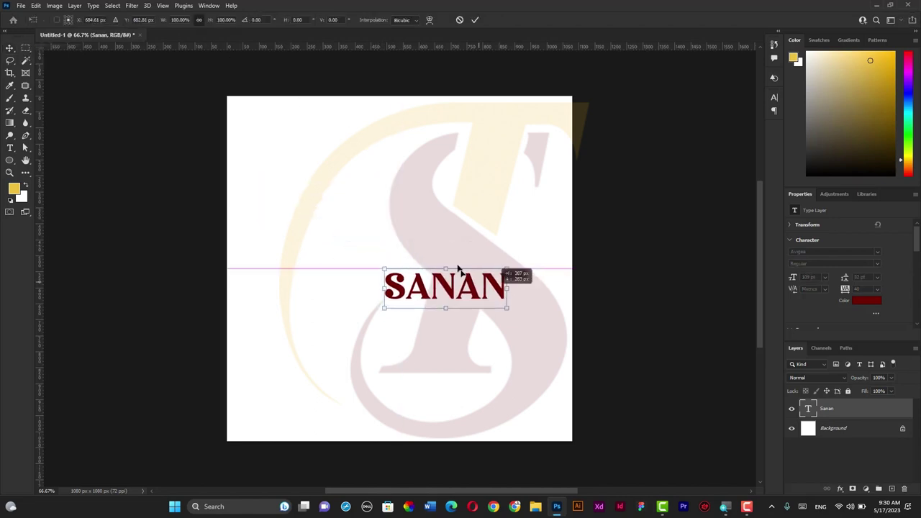
left_click_drag(379, 206, 467, 233)
left_click_drag(407, 246, 409, 299)
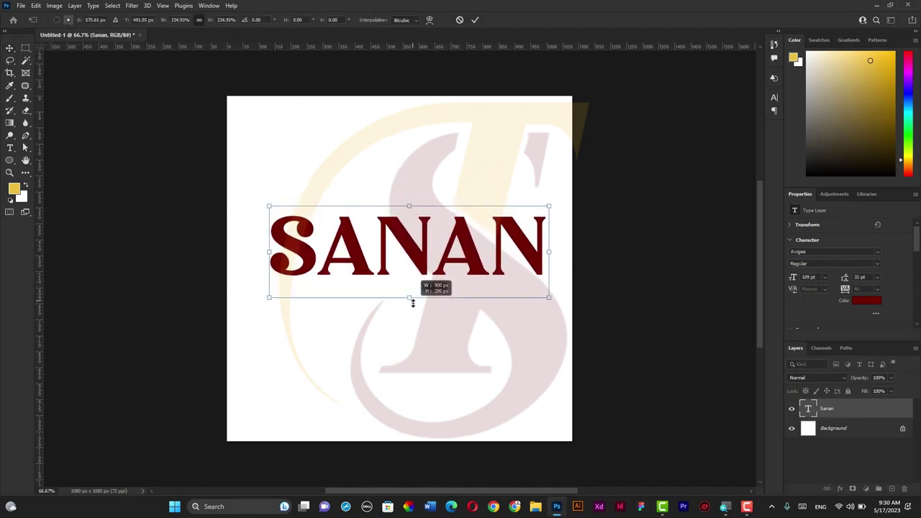
key("Return")
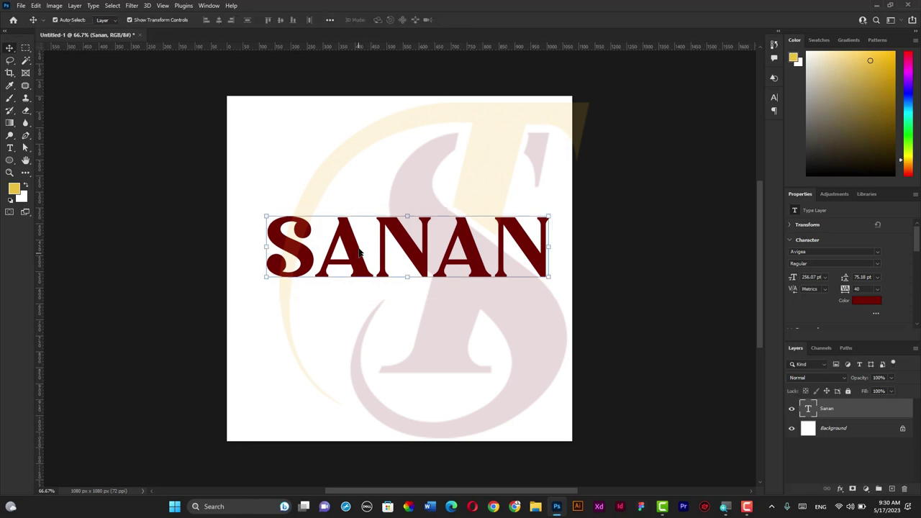
left_click_drag(380, 235, 380, 226)
left_click(148, 19)
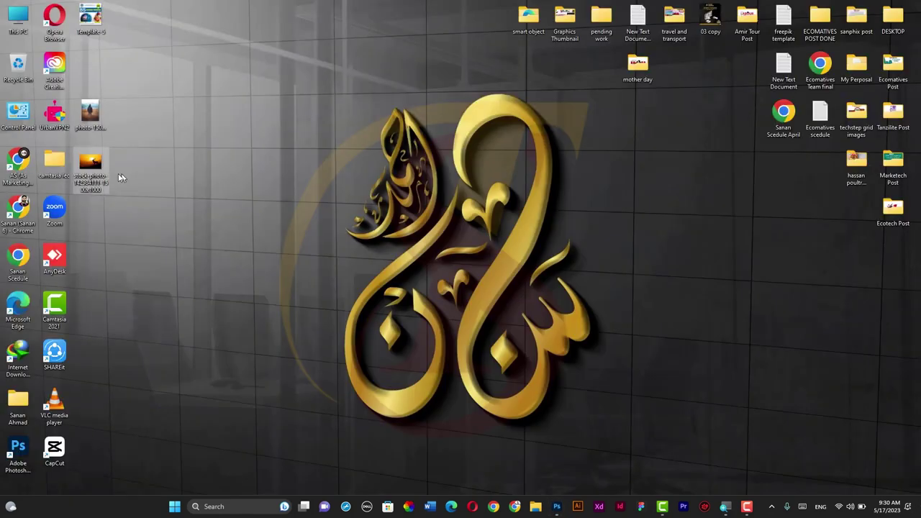
mouse_move(92, 167)
left_mouse_down()
mouse_move(555, 503)
mouse_move(438, 257)
left_mouse_up()
Confirm the deer photo, clip it to the SANAN text, and shift it so the deer shows
key("Return")
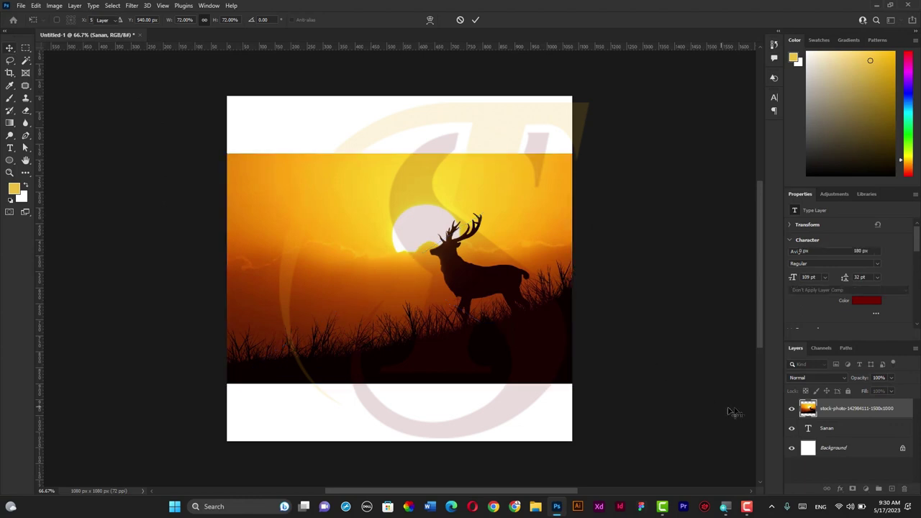
right_click(839, 408)
left_click(751, 295)
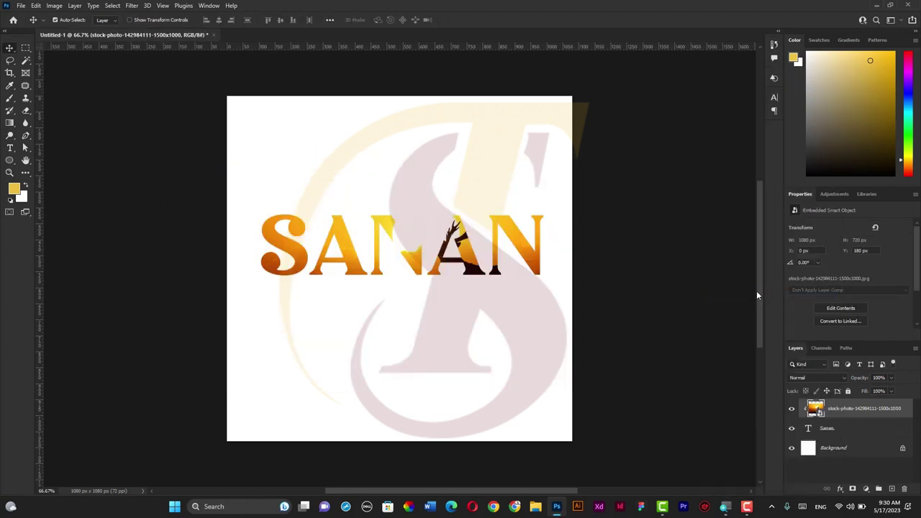
mouse_move(461, 250)
left_mouse_down()
mouse_move(389, 246)
mouse_move(455, 239)
left_mouse_up()
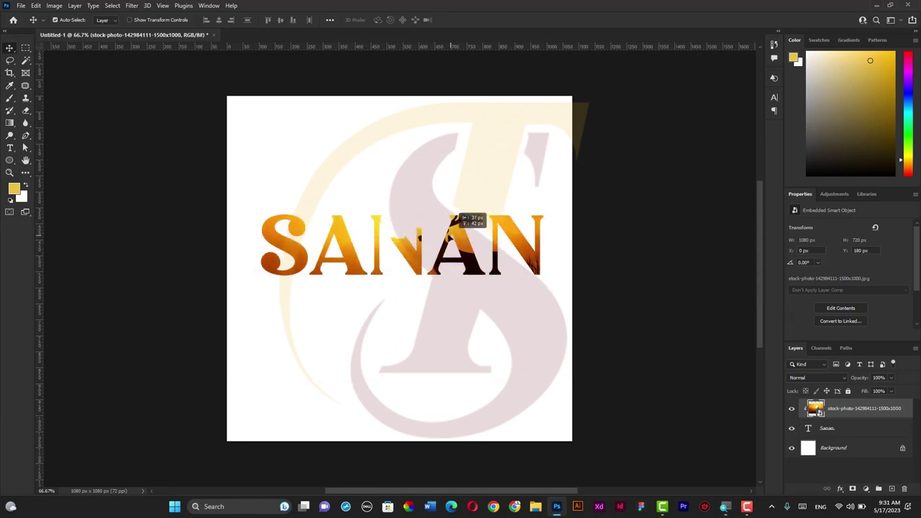
left_click_drag(454, 238, 455, 243)
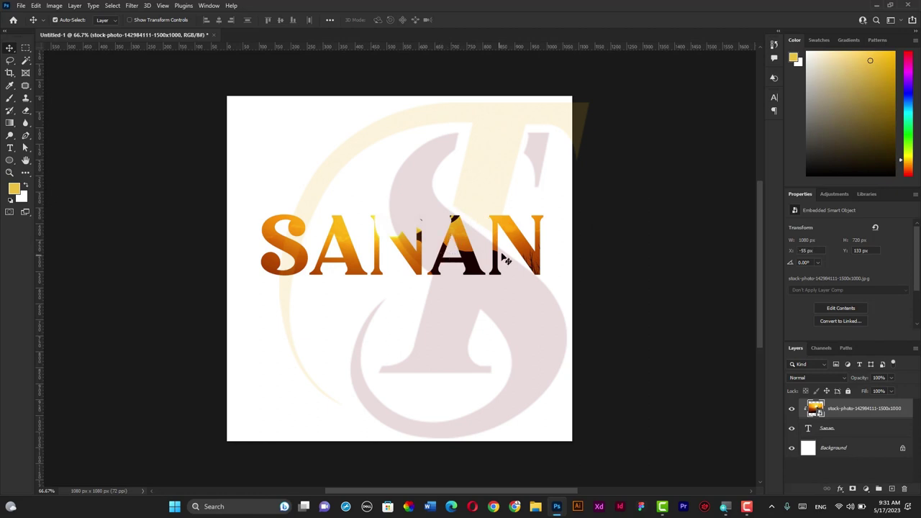